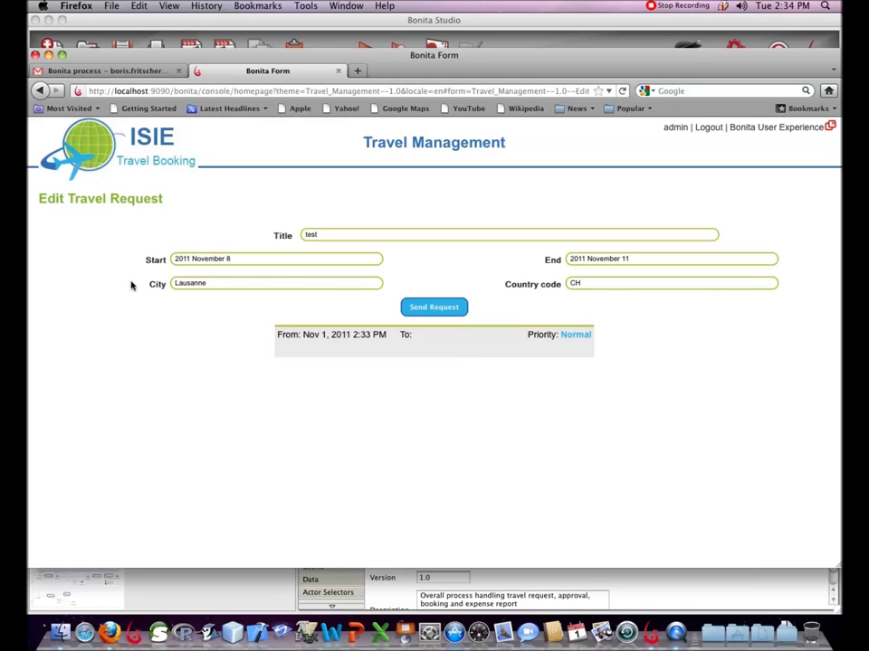
- Send the travel request from Lausanne and open the inbox in Bonita User Experience
{"action": "left_click", "coordinate": [431, 308]}
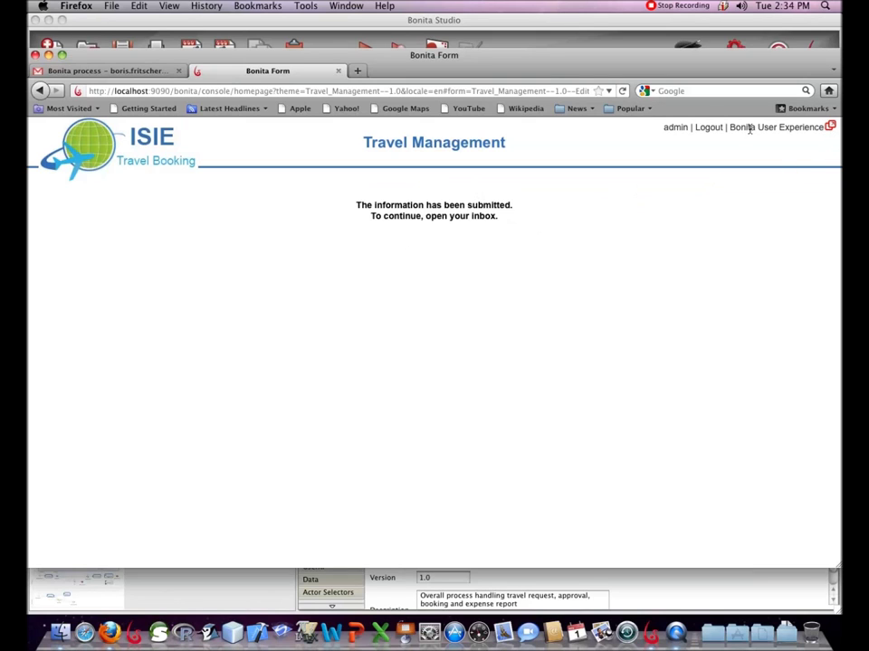
{"action": "left_click", "coordinate": [831, 128]}
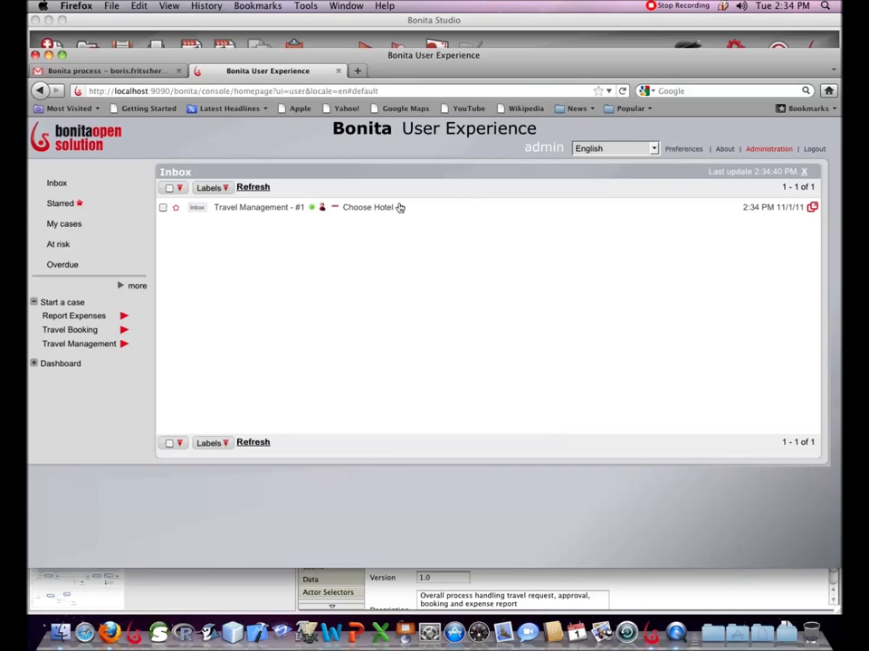
{"action": "left_click", "coordinate": [76, 187]}
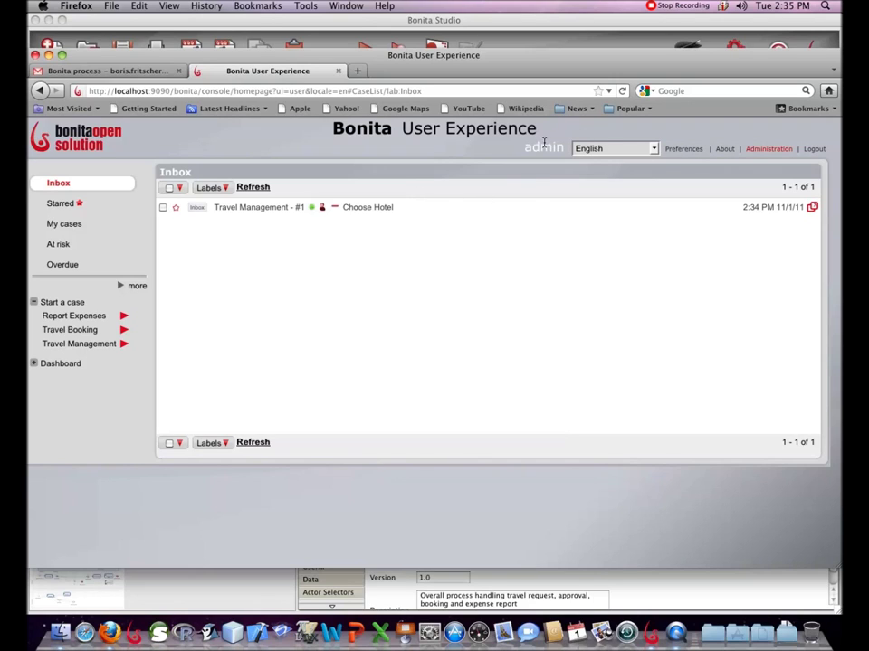
- Switch to the administration view, examine the Travel Booking case's history and return to the case list without cancelling any case
{"action": "left_click_drag", "start_coordinate": [522, 147], "coordinate": [563, 146]}
{"action": "left_click", "coordinate": [768, 149]}
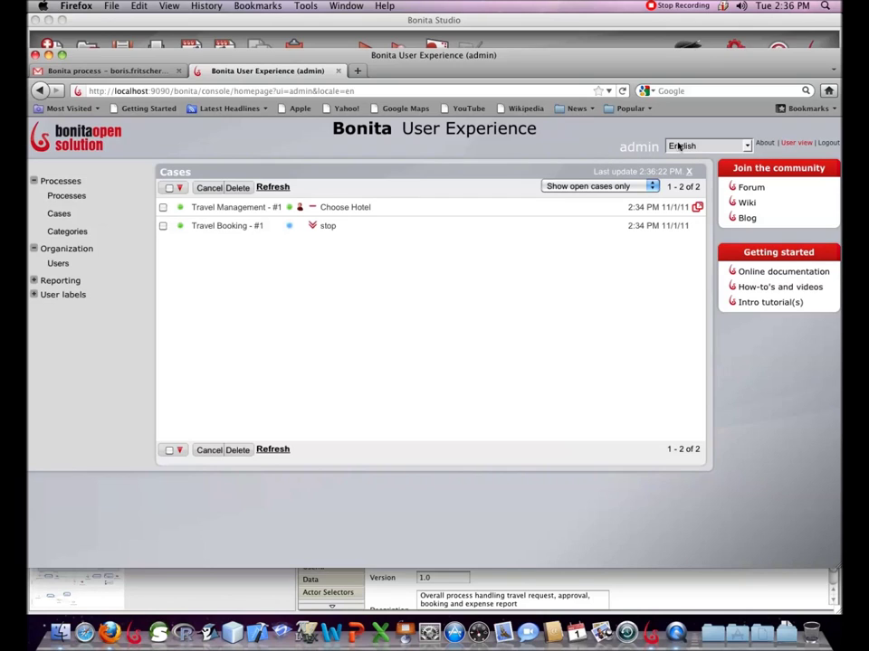
{"action": "left_click", "coordinate": [229, 226]}
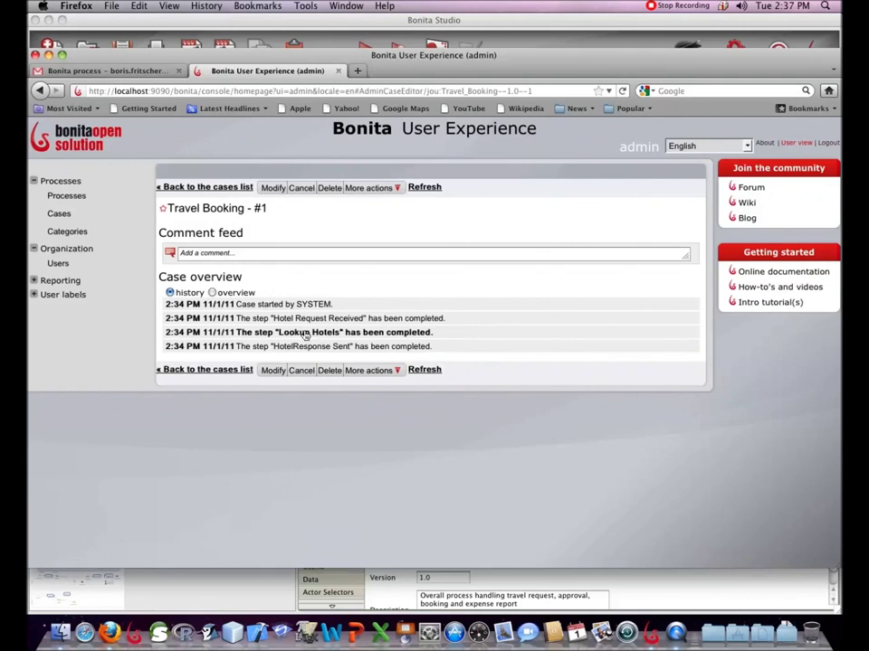
{"action": "left_click", "coordinate": [201, 186]}
{"action": "left_click", "coordinate": [208, 187]}
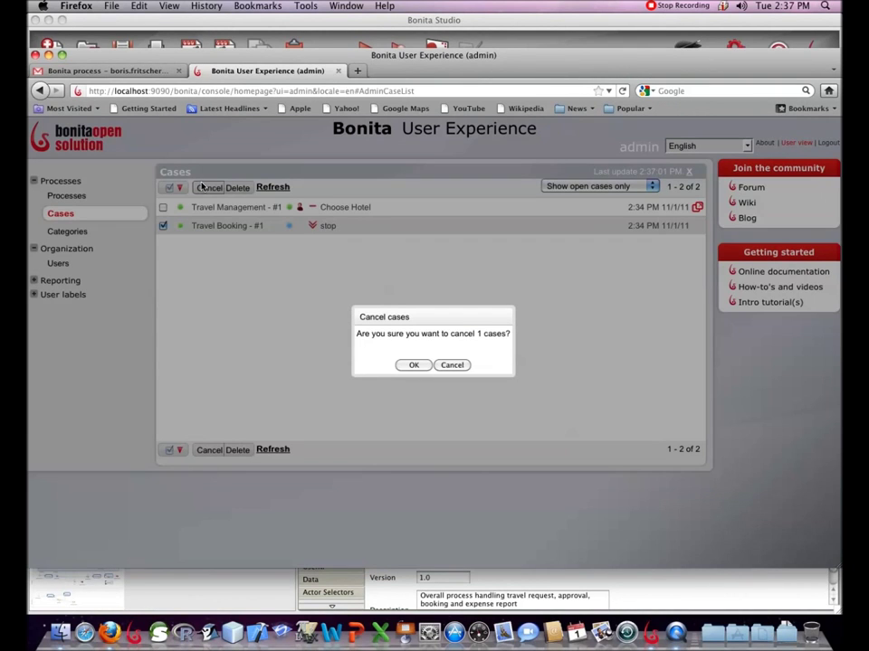
{"action": "left_click", "coordinate": [451, 365]}
- In the Travel Management case, pick Ibis Lausanne Centre as the hotel and submit the choice
{"action": "left_click", "coordinate": [362, 207]}
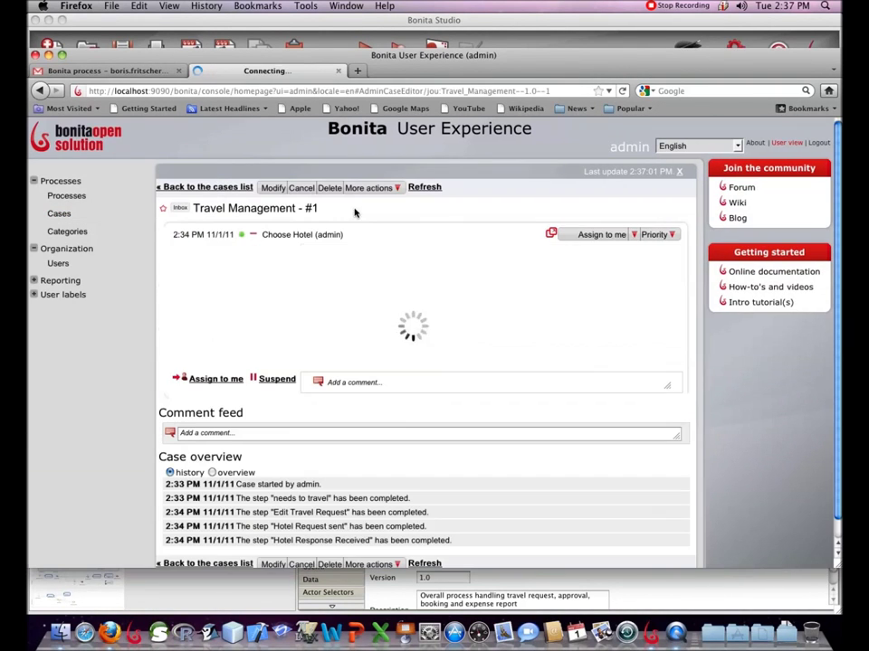
{"action": "scroll", "coordinate": [299, 279], "scroll_direction": "down", "scroll_amount": 2}
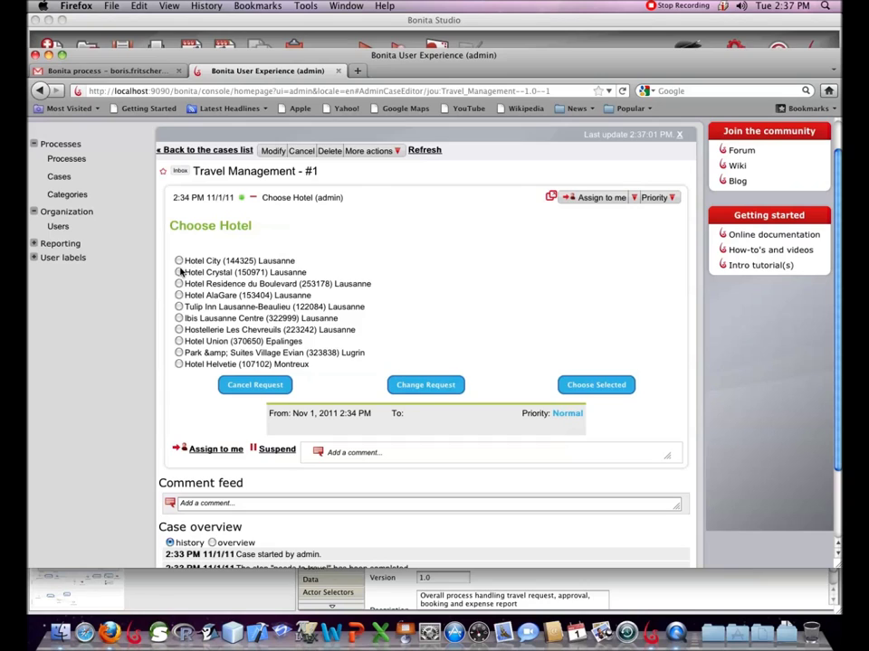
{"action": "left_click", "coordinate": [179, 319]}
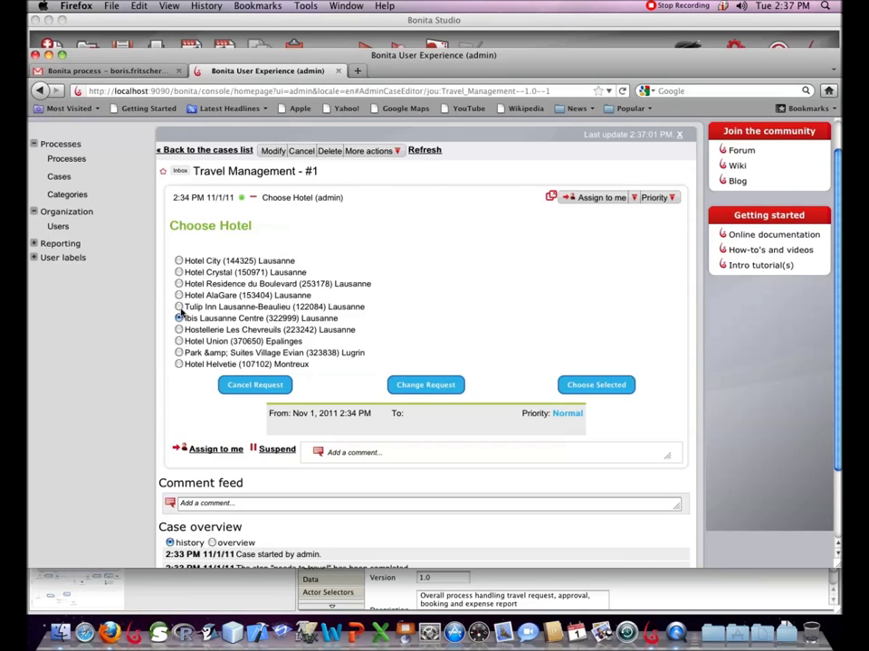
{"action": "left_click", "coordinate": [605, 386]}
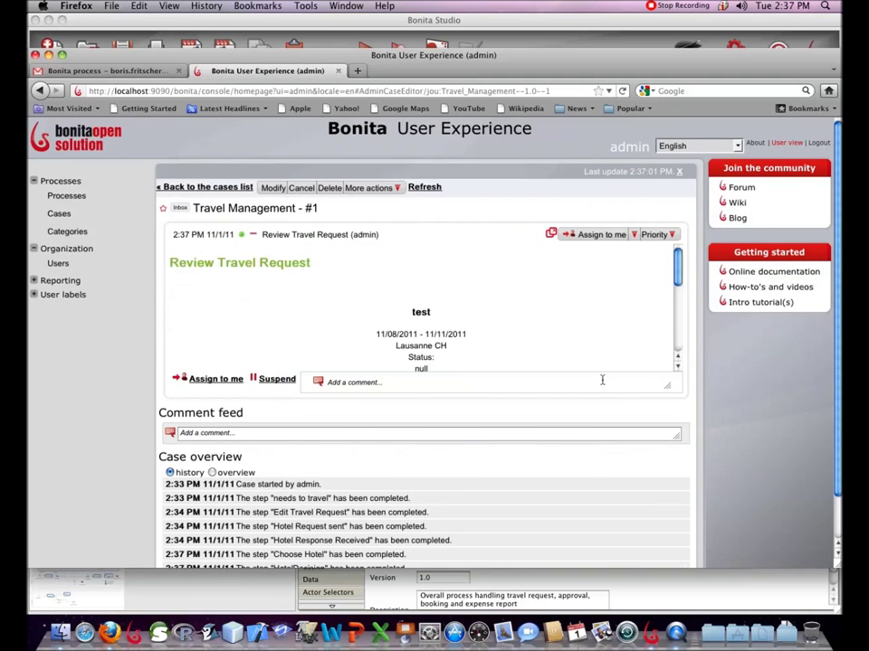
- Examine the travel dates and hotel details in the Review Travel Request form, and return to the case list
{"action": "scroll", "coordinate": [557, 306], "scroll_direction": "down", "scroll_amount": 1}
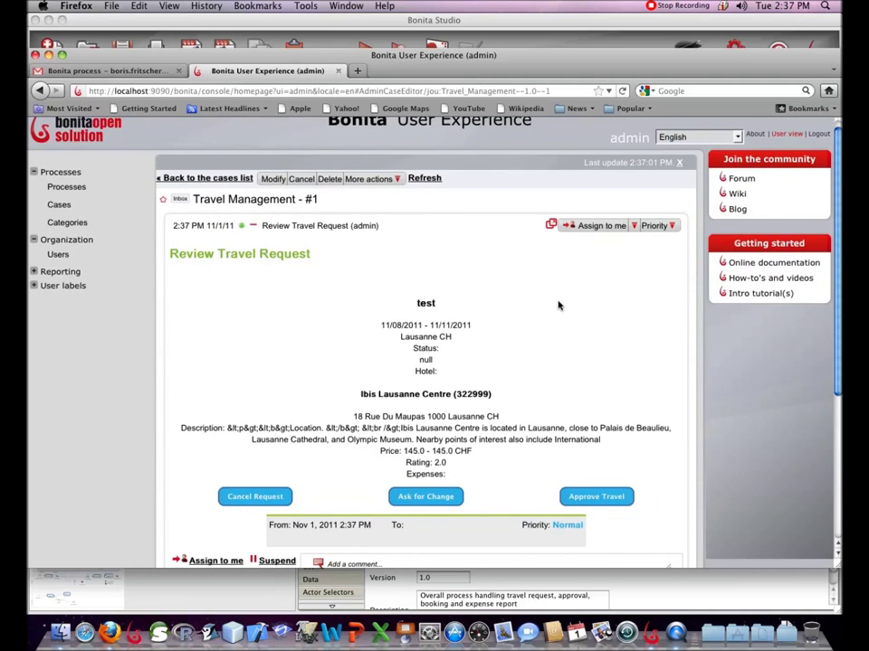
{"action": "scroll", "coordinate": [557, 306], "scroll_direction": "down", "scroll_amount": 3}
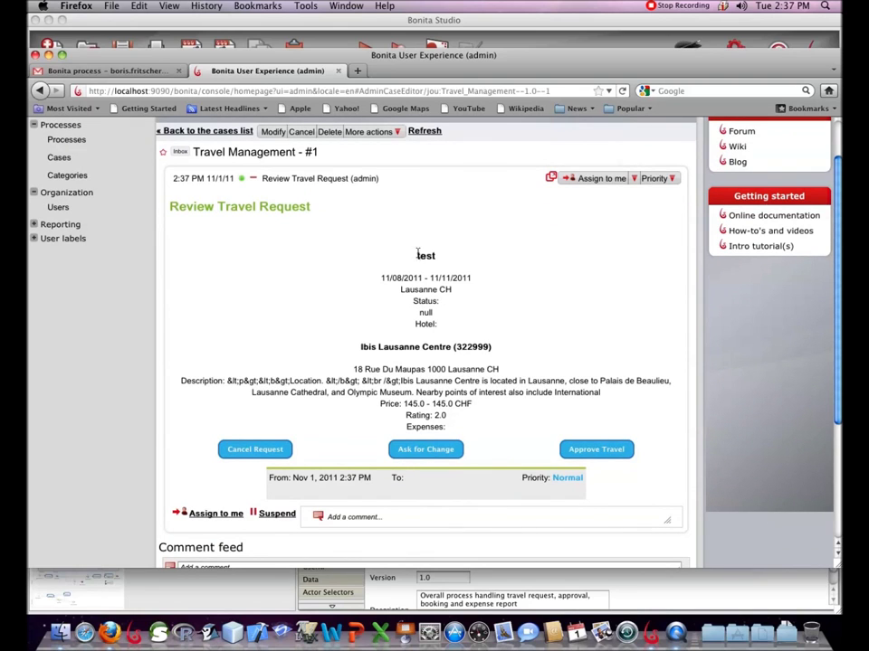
{"action": "scroll", "coordinate": [419, 237], "scroll_direction": "down", "scroll_amount": 2}
{"action": "scroll", "coordinate": [417, 240], "scroll_direction": "up", "scroll_amount": 4}
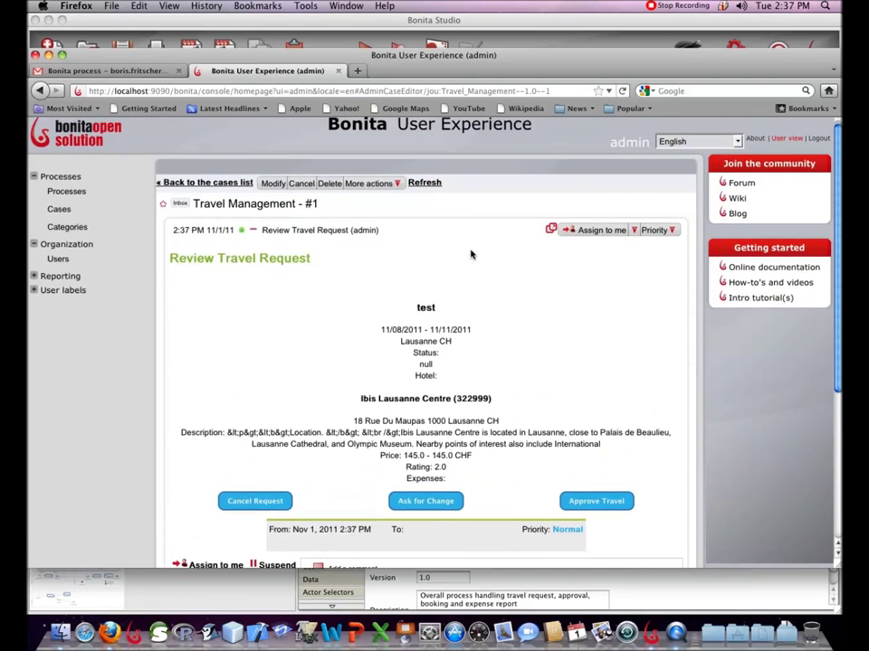
{"action": "left_click", "coordinate": [208, 182]}
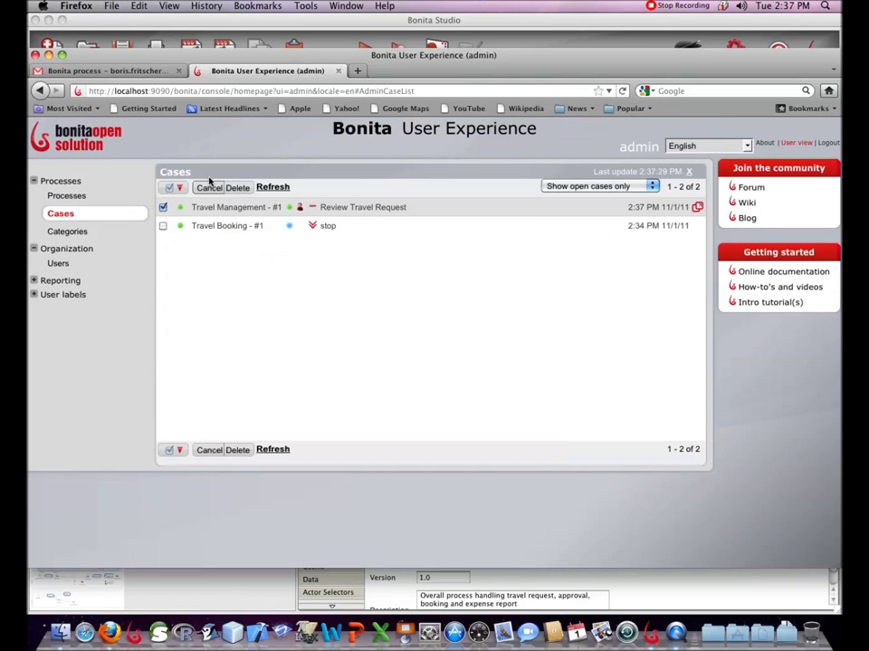
- Switch to the user view, open the Review Travel Request task of the Travel Management case and approve the travel
{"action": "left_click", "coordinate": [794, 143]}
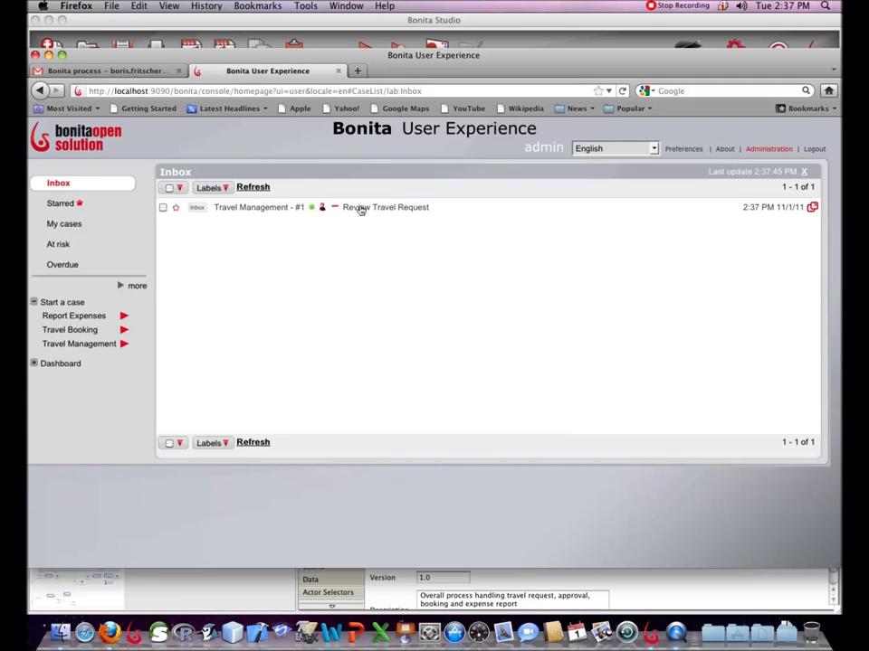
{"action": "left_click", "coordinate": [392, 209]}
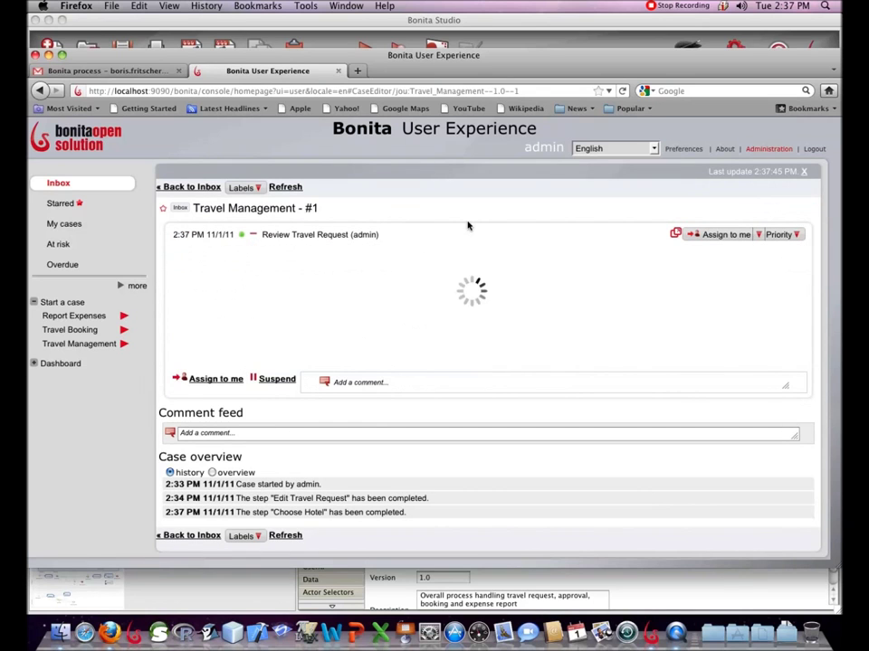
{"action": "scroll", "coordinate": [499, 230], "scroll_direction": "down", "scroll_amount": 3}
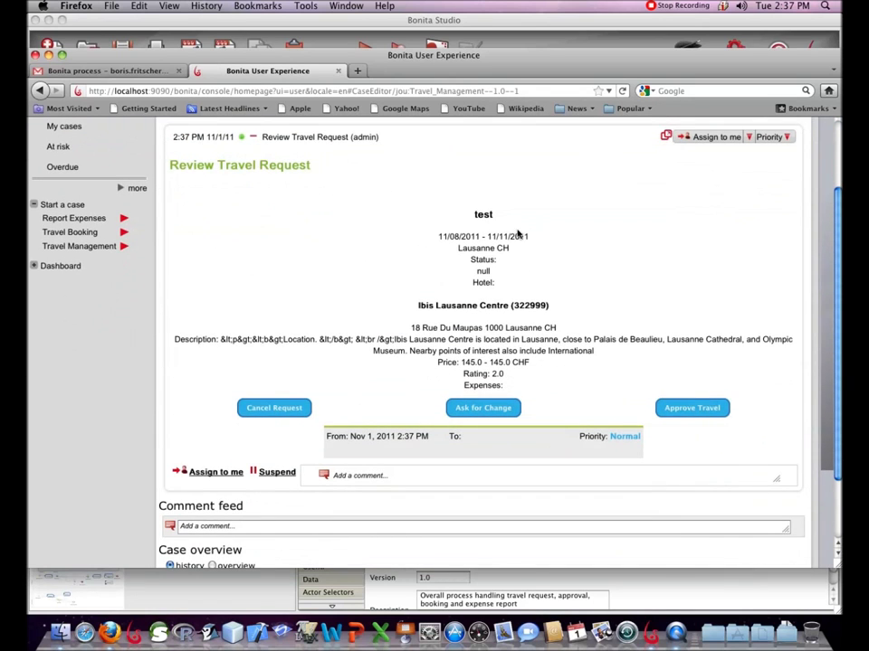
{"action": "scroll", "coordinate": [498, 231], "scroll_direction": "up", "scroll_amount": 1}
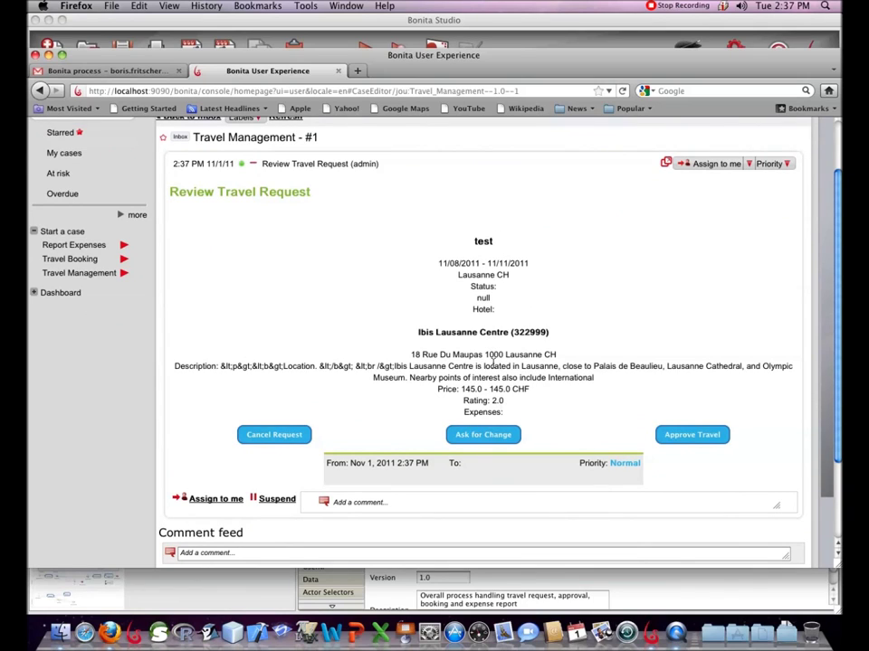
{"action": "left_click_drag", "start_coordinate": [485, 389], "coordinate": [514, 389]}
{"action": "left_click", "coordinate": [517, 389]}
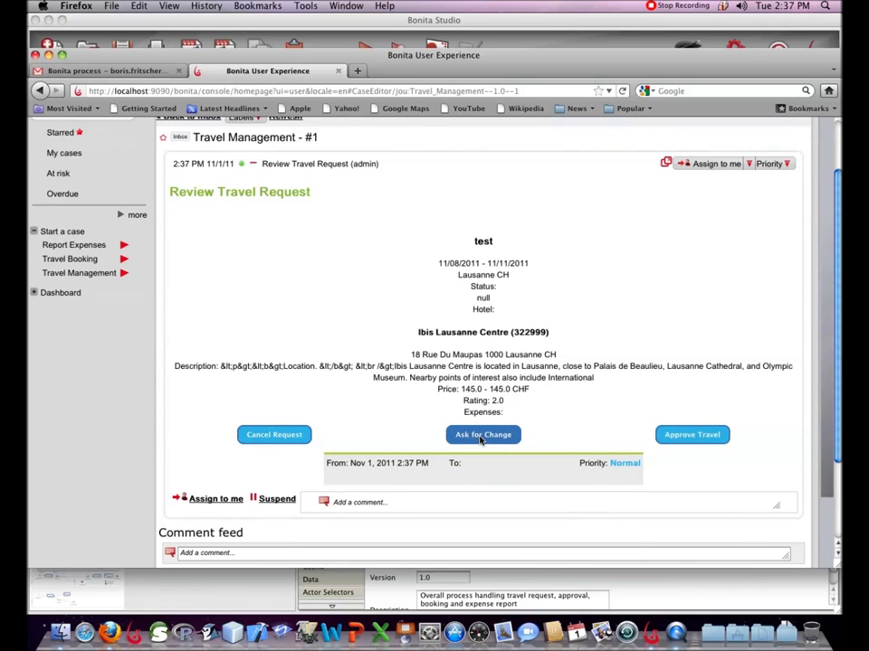
{"action": "left_click", "coordinate": [692, 435]}
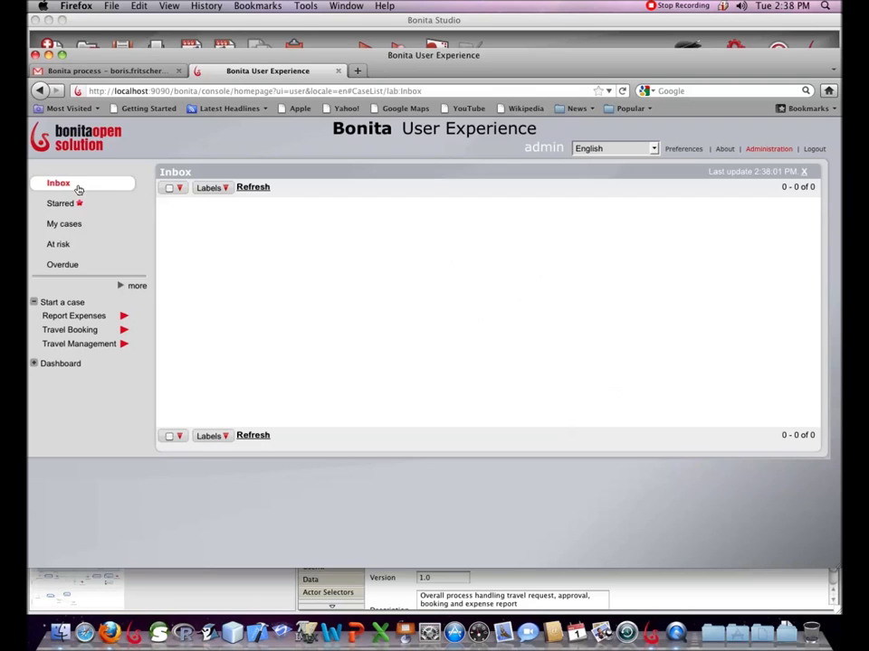
- Refresh the inbox and open the Contact Travel Agency task of the Travel Booking case
{"action": "left_click", "coordinate": [254, 187]}
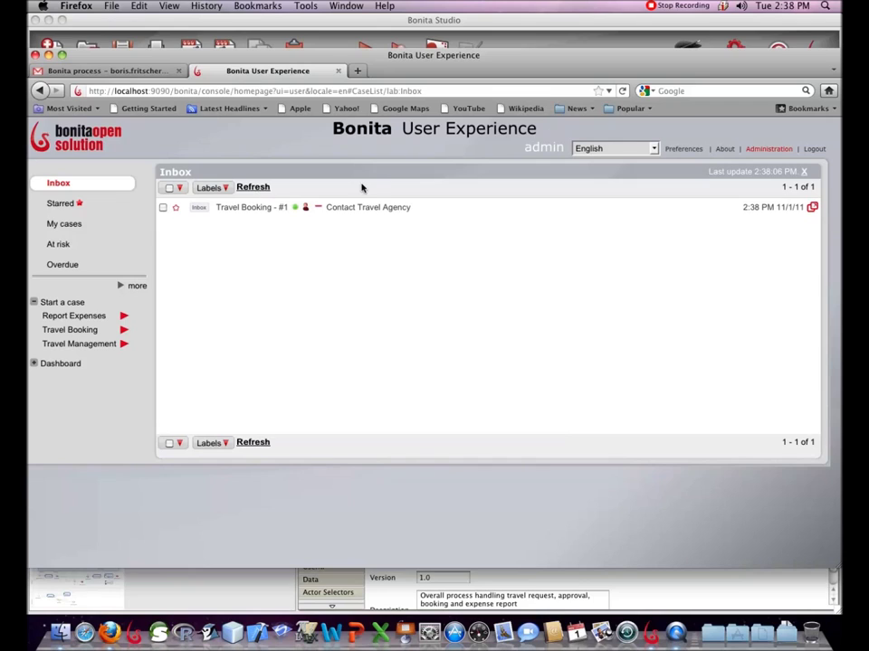
{"action": "left_click", "coordinate": [253, 189]}
{"action": "left_click", "coordinate": [370, 210]}
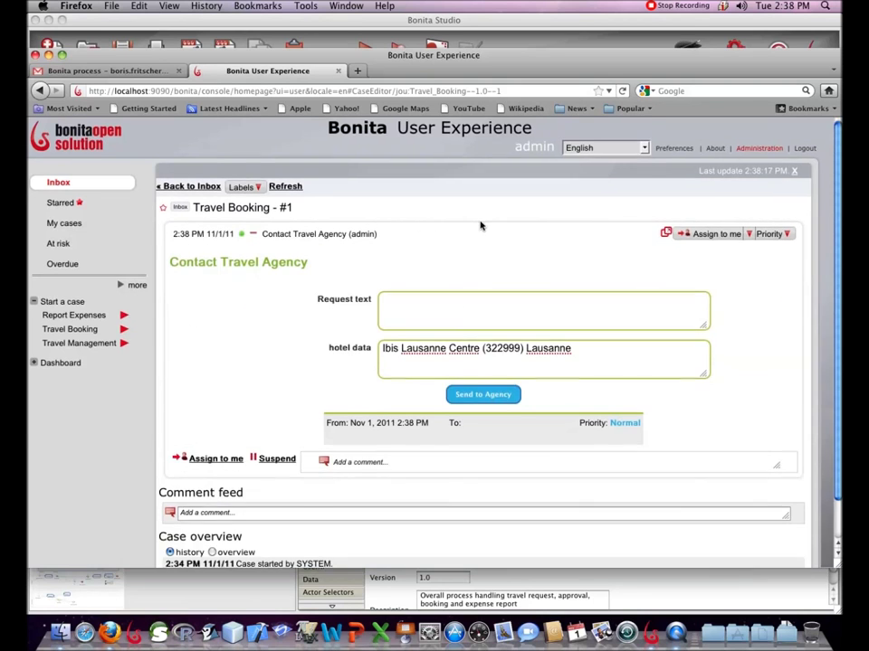
{"action": "scroll", "coordinate": [480, 224], "scroll_direction": "down", "scroll_amount": 1}
{"action": "scroll", "coordinate": [480, 225], "scroll_direction": "up", "scroll_amount": 1}
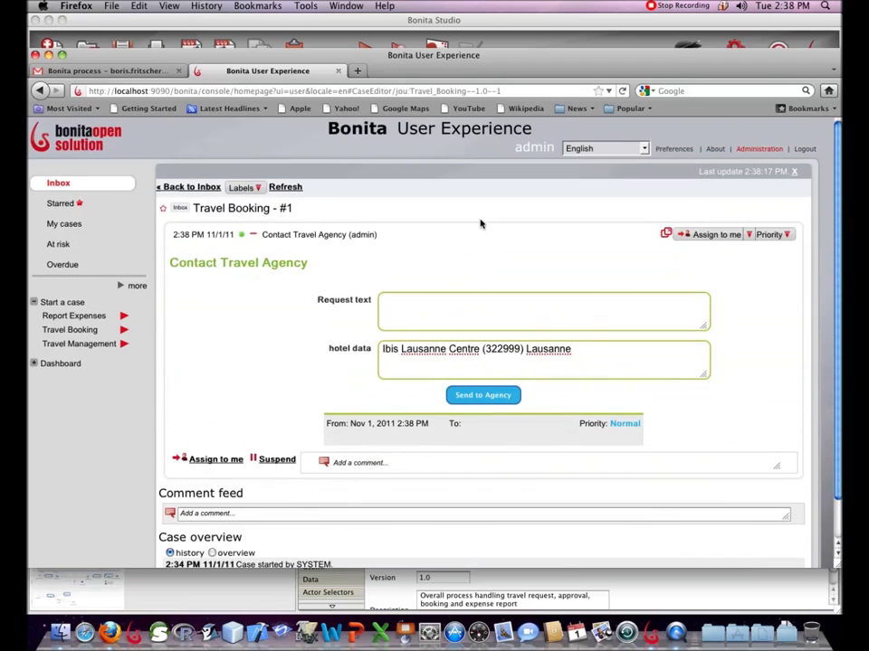
- Switch to Bonita Studio and examine the process flow from the BookHotel and HotelBooked events to the Contact Travel Agency task
{"action": "key", "text": "super+Tab"}
{"action": "scroll", "coordinate": [424, 303], "scroll_direction": "down", "scroll_amount": 8}
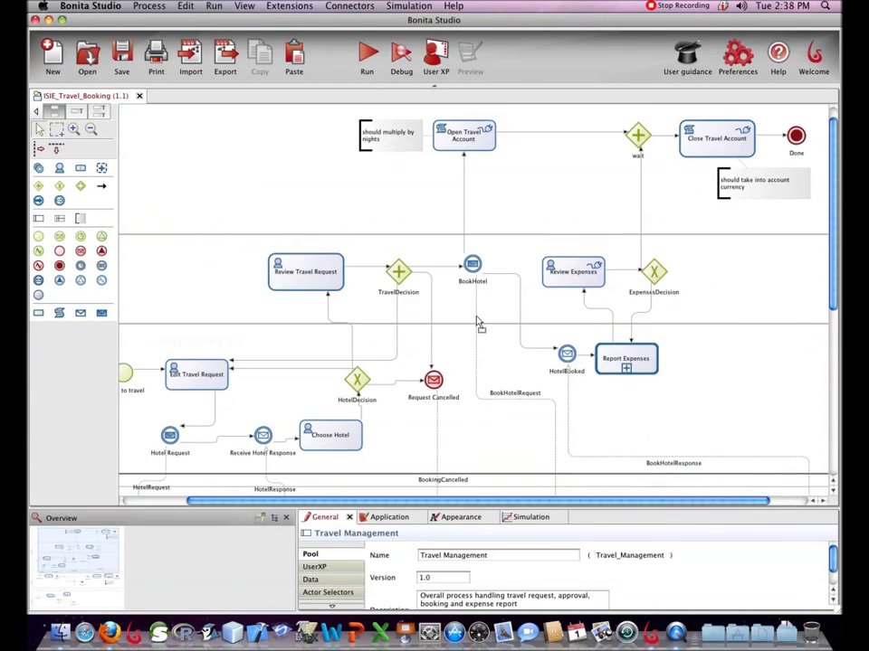
{"action": "scroll", "coordinate": [474, 320], "scroll_direction": "up", "scroll_amount": 5}
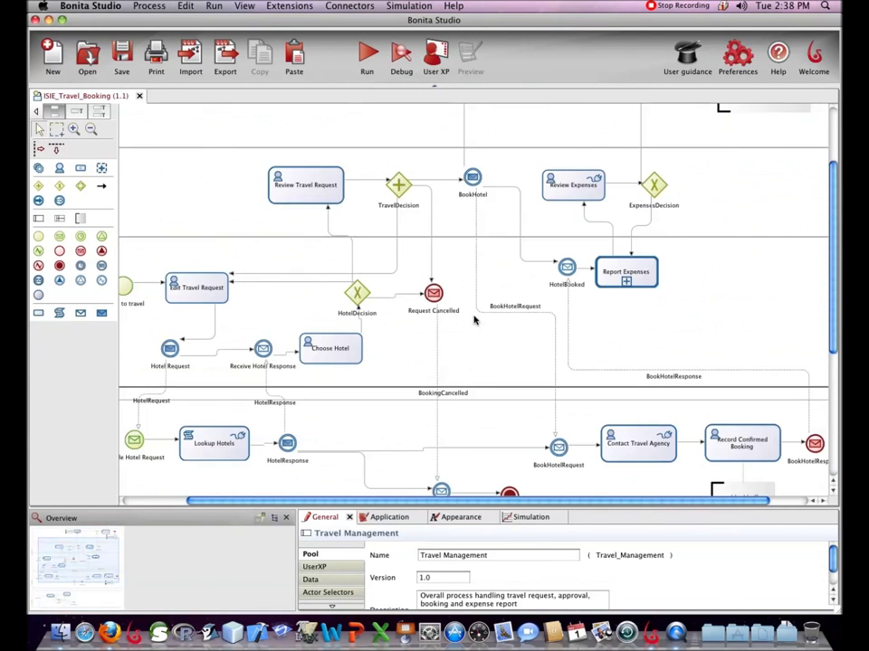
{"action": "left_click", "coordinate": [484, 181]}
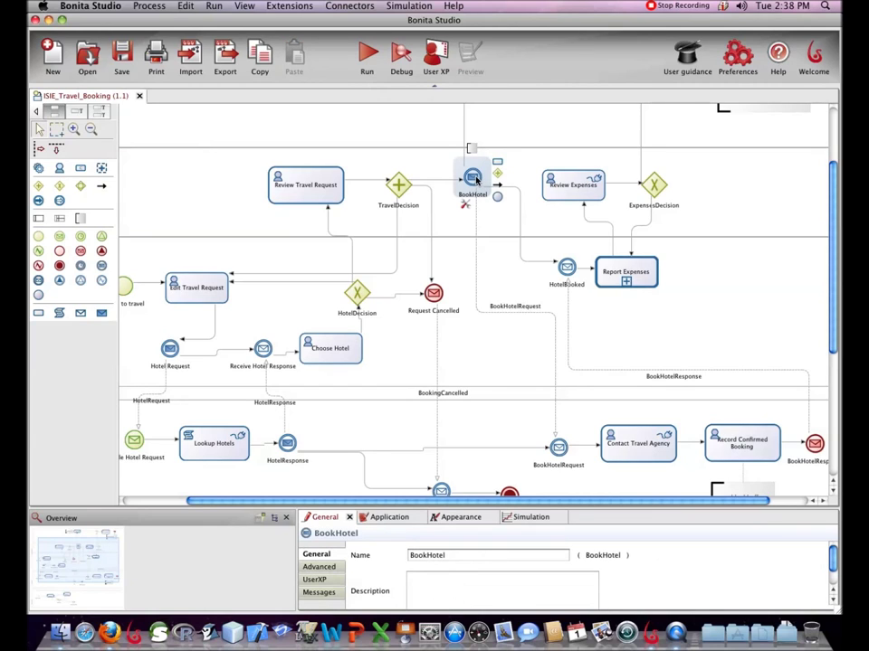
{"action": "left_click", "coordinate": [567, 268]}
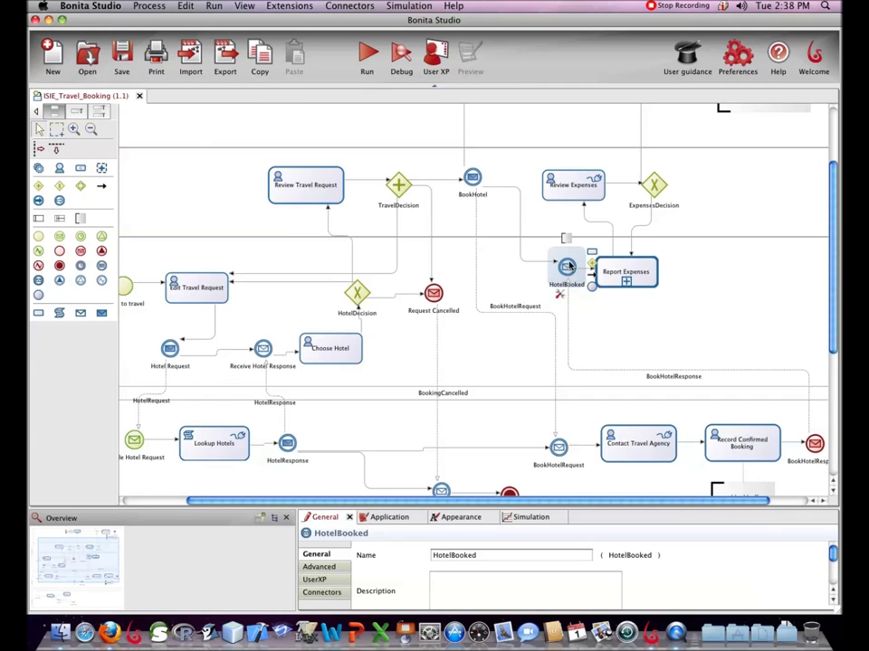
{"action": "scroll", "coordinate": [569, 266], "scroll_direction": "down", "scroll_amount": 3}
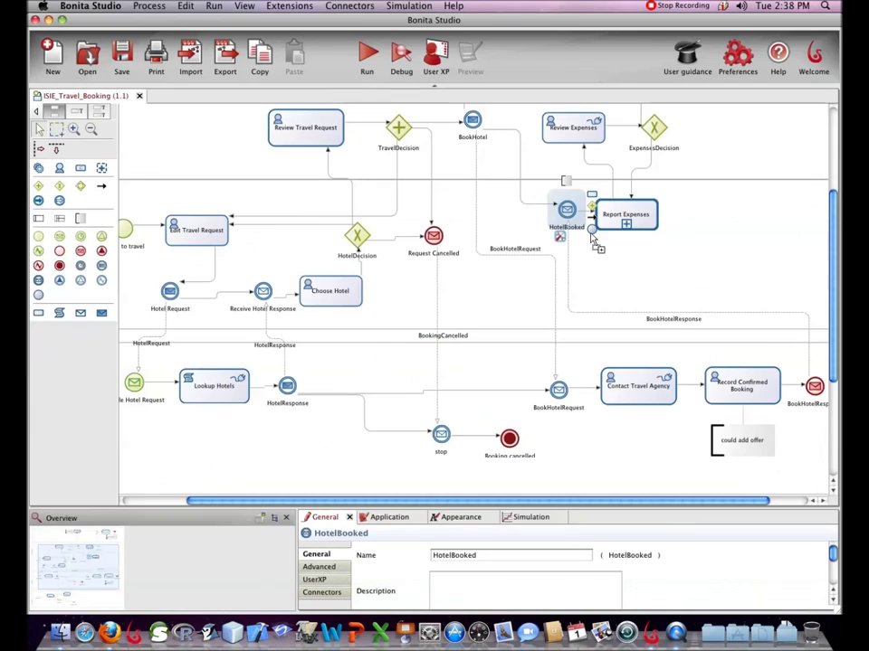
{"action": "scroll", "coordinate": [572, 378], "scroll_direction": "down", "scroll_amount": 8}
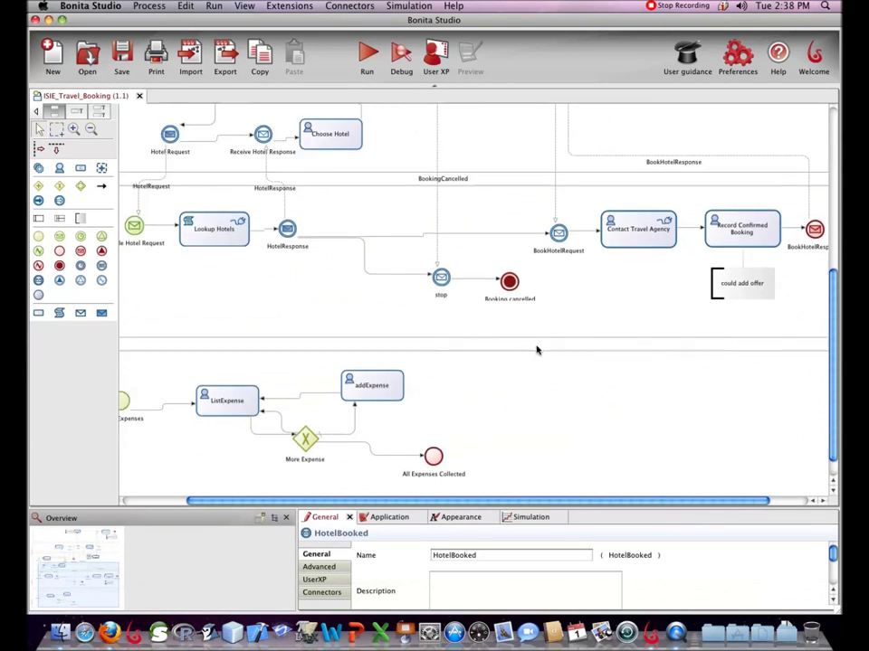
{"action": "scroll", "coordinate": [543, 355], "scroll_direction": "up", "scroll_amount": 10}
{"action": "scroll", "coordinate": [551, 362], "scroll_direction": "down", "scroll_amount": 3}
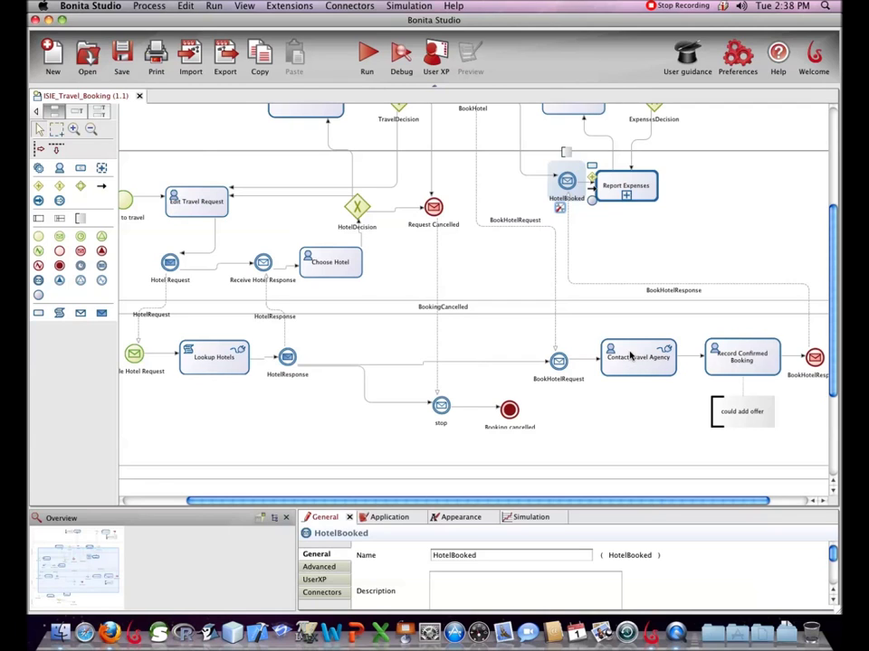
- Switch back to Firefox and enter "Bonjour," followed by a first name on a second line as the request text
{"action": "key", "text": "super+Tab"}
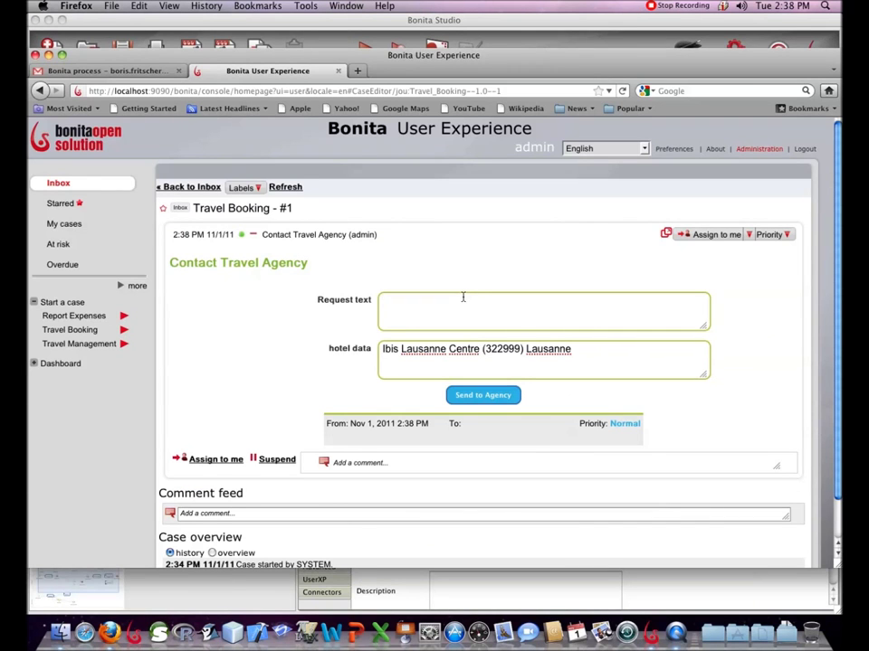
{"action": "left_click", "coordinate": [462, 297]}
{"action": "type", "text": "Bonjour,"}
{"action": "key", "text": "Return"}
{"action": "type", "text": "Sophie"}
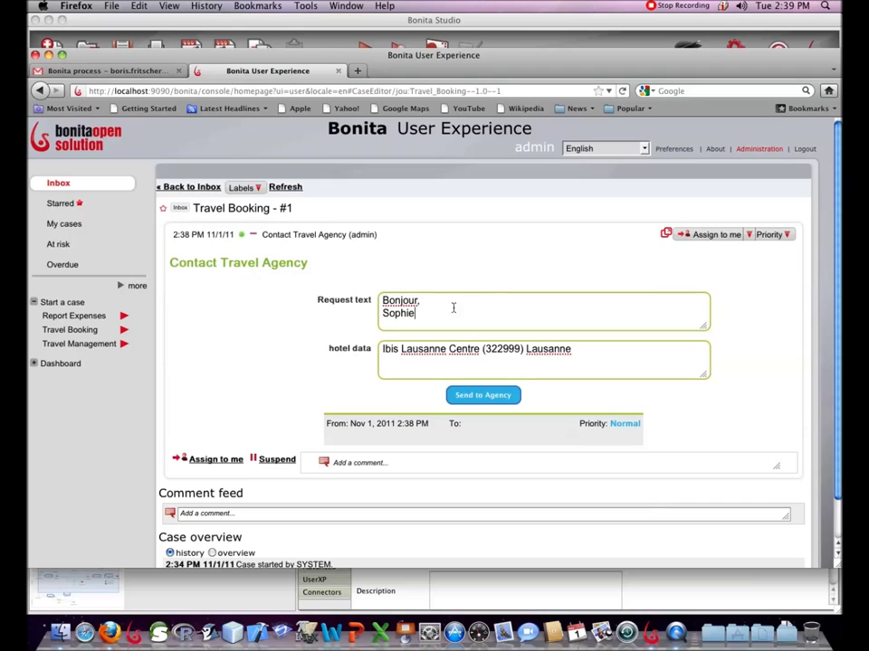
- Check the hotel data in the Contact Travel Agency form and send the request to the agency
{"action": "left_click_drag", "start_coordinate": [584, 364], "coordinate": [338, 333]}
{"action": "left_click", "coordinate": [477, 349]}
{"action": "left_click", "coordinate": [581, 352]}
{"action": "scroll", "coordinate": [534, 339], "scroll_direction": "down", "scroll_amount": 1}
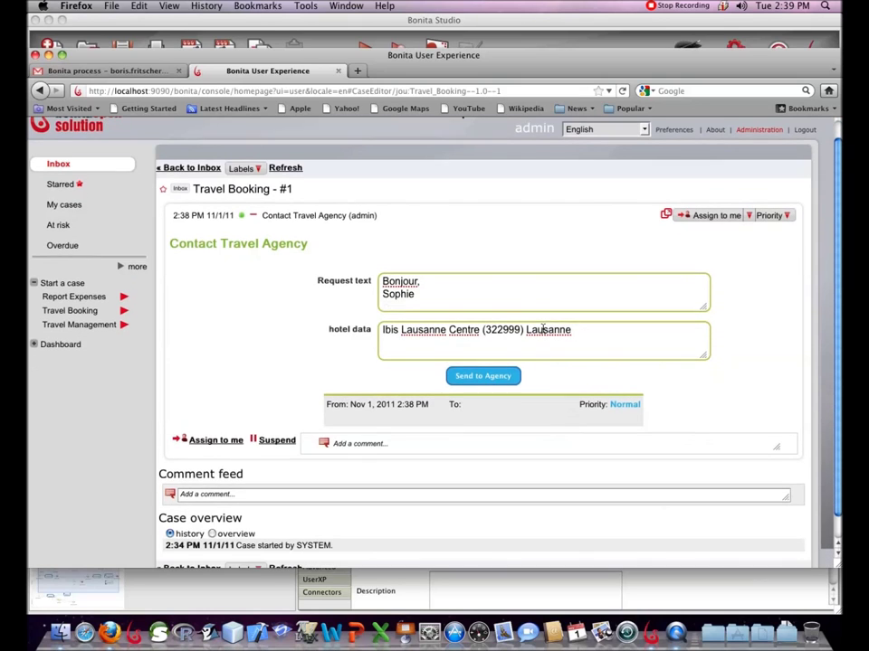
{"action": "left_click", "coordinate": [480, 378]}
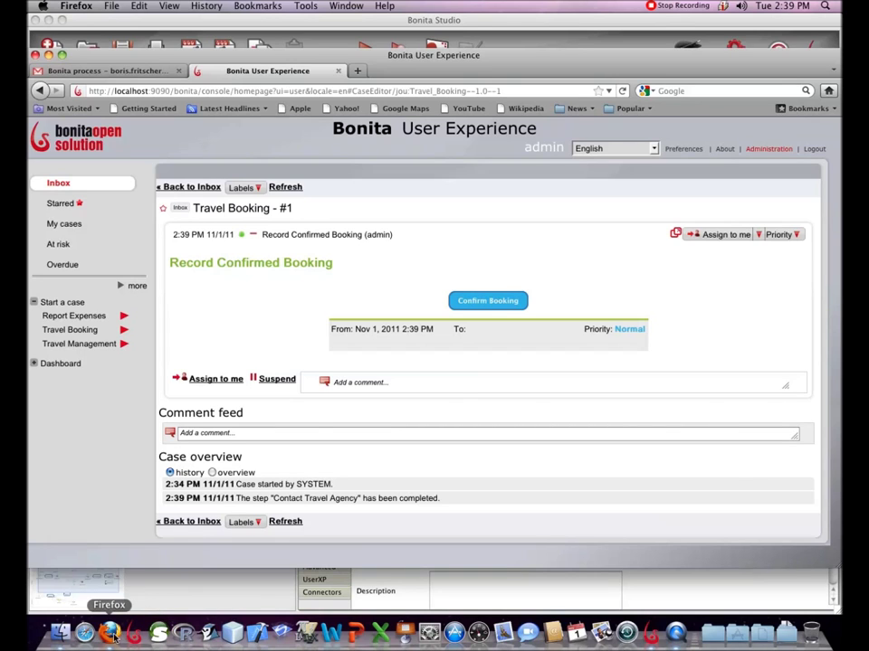
- Open the Hotel Booking email in Gmail and check its greeting and the line with the hotel data
{"action": "key", "text": "super+Tab"}
{"action": "key", "text": "super+Tab"}
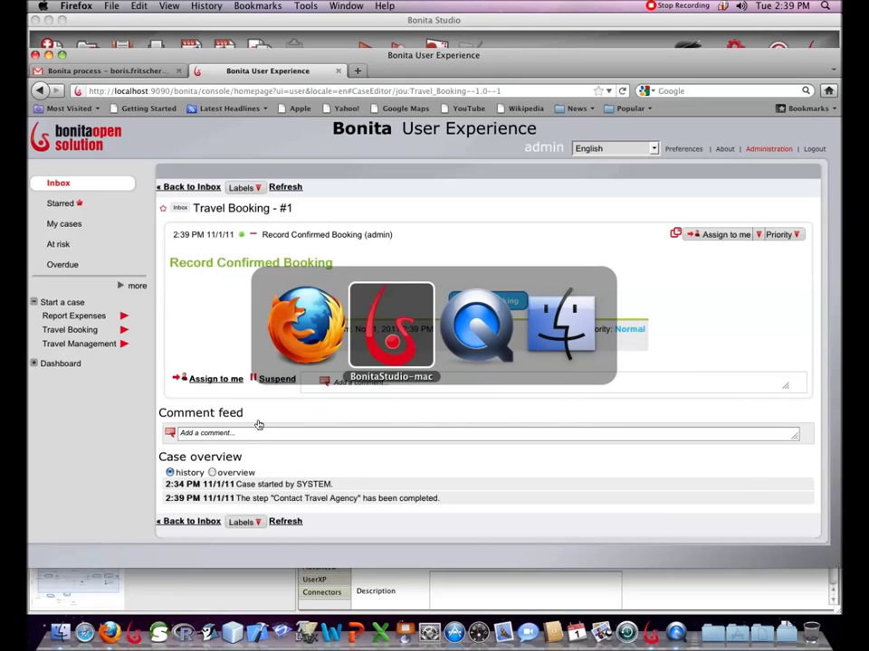
{"action": "left_click", "coordinate": [333, 283]}
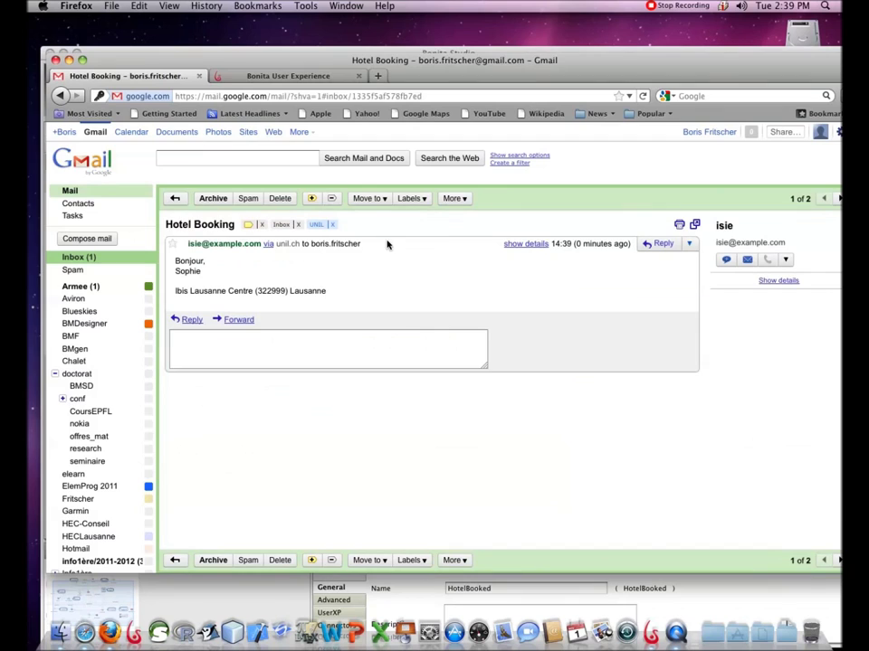
{"action": "double_click", "coordinate": [189, 260]}
{"action": "left_click_drag", "start_coordinate": [176, 291], "coordinate": [319, 303]}
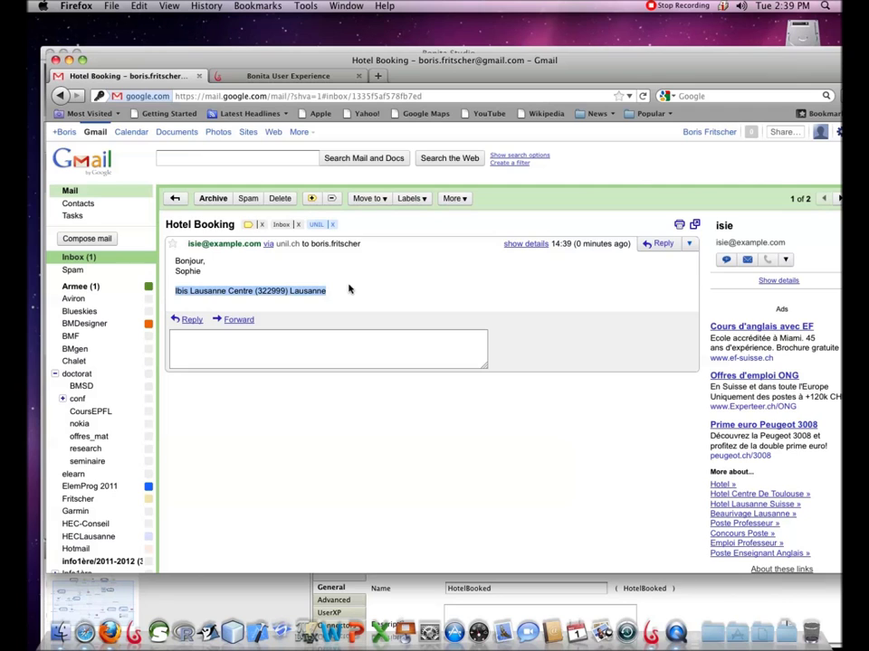
{"action": "key", "text": "super+Tab"}
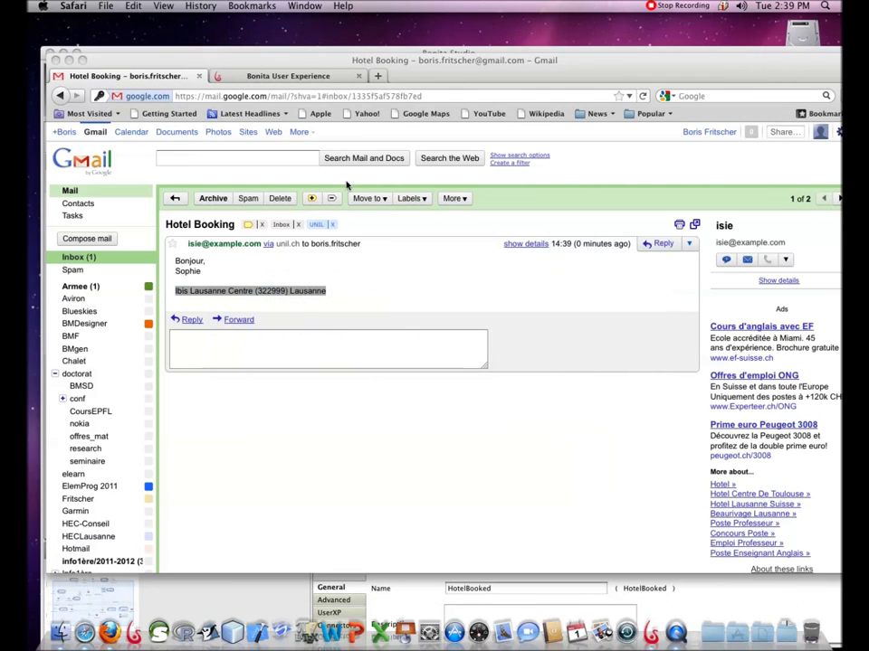
- Return to Bonita User Experience, confirm the booking in the Record Confirmed Booking task, and refresh the inbox
{"action": "left_click", "coordinate": [288, 76]}
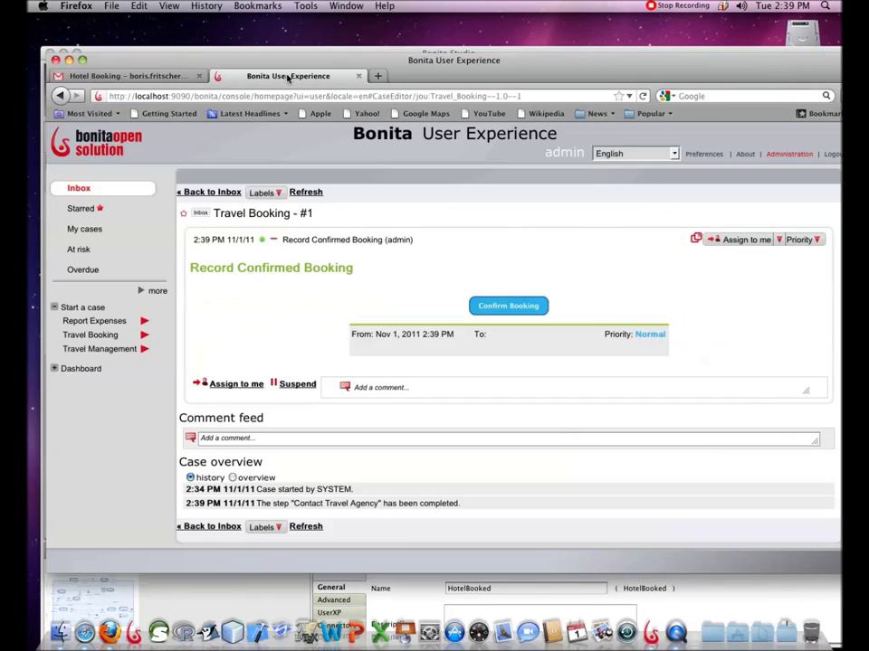
{"action": "left_click", "coordinate": [496, 308]}
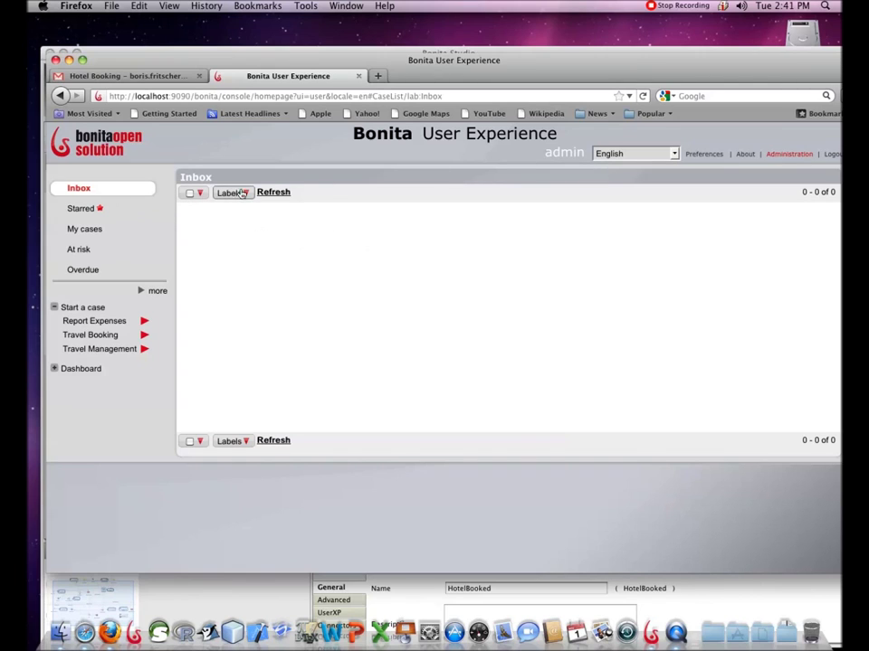
{"action": "left_click", "coordinate": [275, 193]}
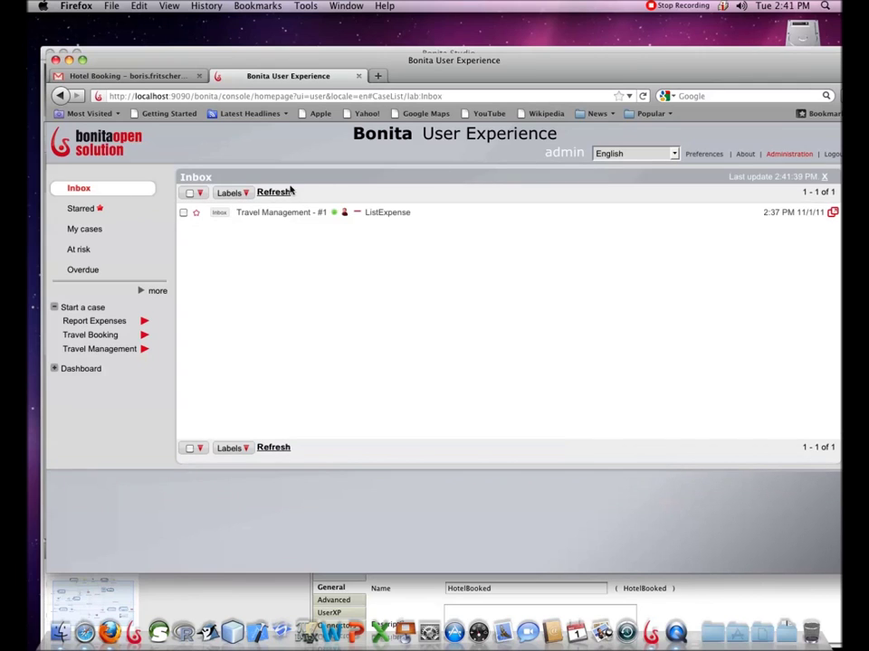
- Open the ListExpense task of the Travel Management case and save a new expense titled "test" with amount 55
{"action": "left_click", "coordinate": [395, 214]}
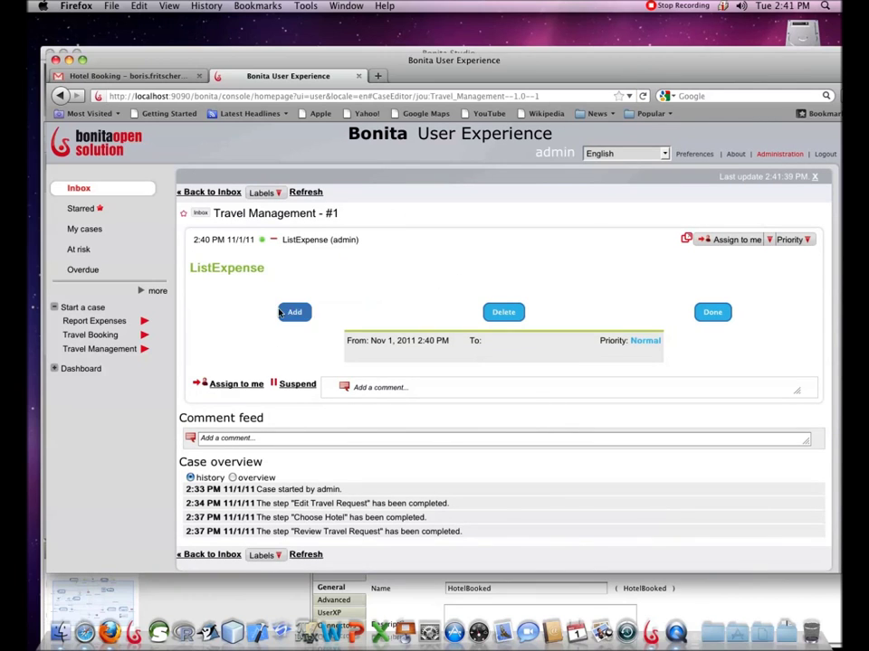
{"action": "left_click", "coordinate": [294, 313]}
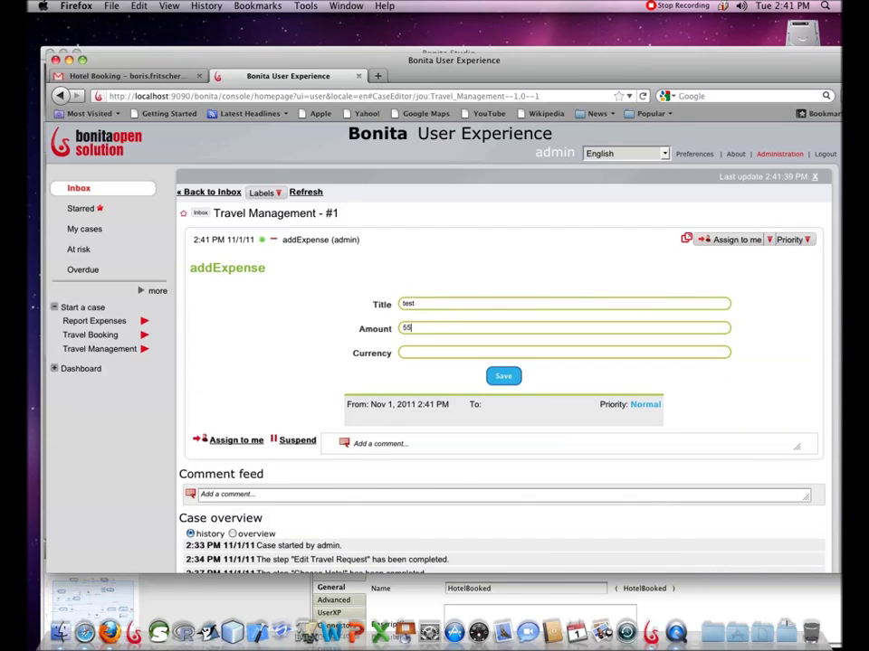
{"action": "left_click", "coordinate": [510, 379]}
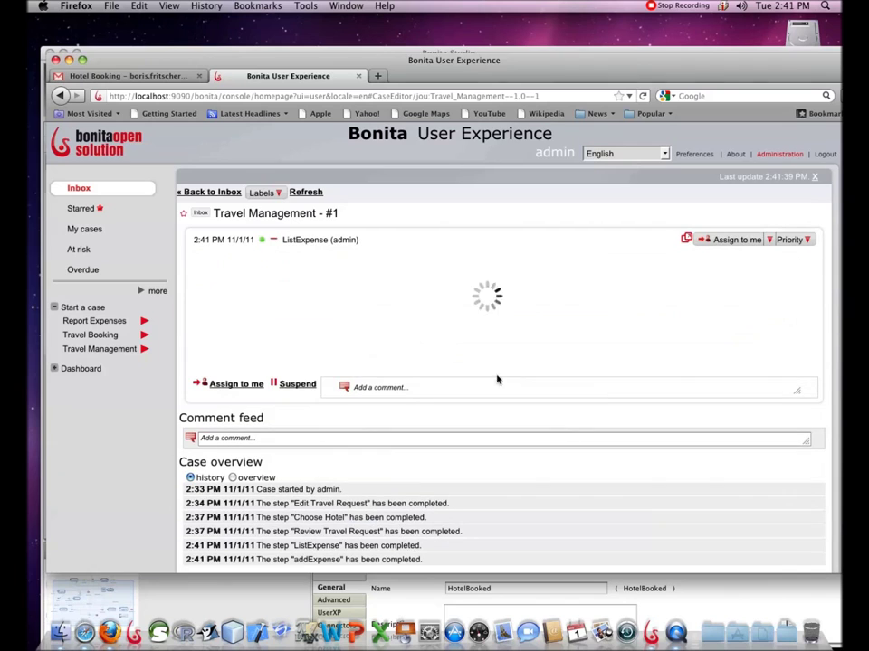
- Add a second expense titled "test2" with amount 56 and save it
{"action": "left_click", "coordinate": [294, 323]}
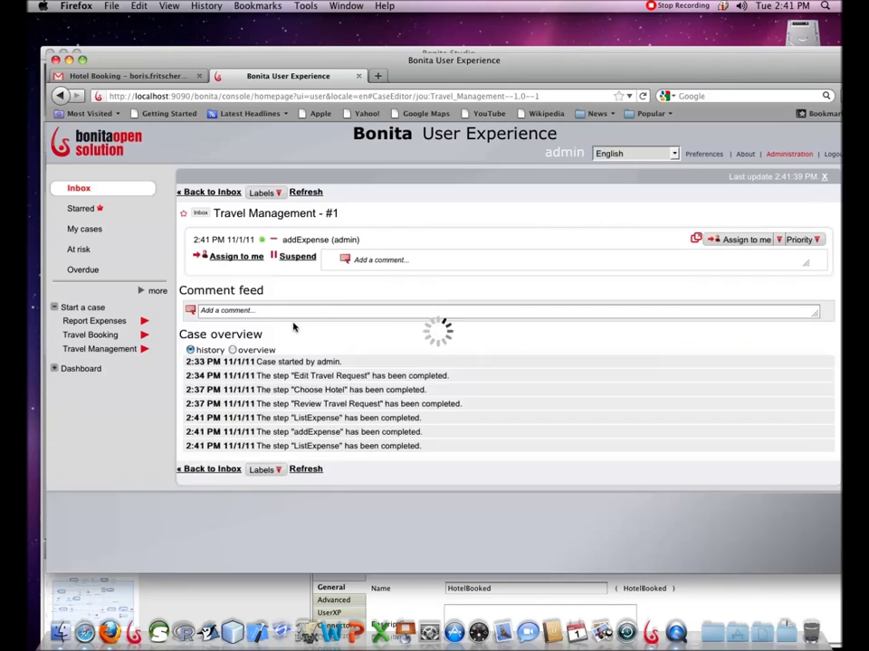
{"action": "left_click", "coordinate": [421, 305]}
{"action": "type", "text": "test2"}
{"action": "left_click", "coordinate": [424, 330]}
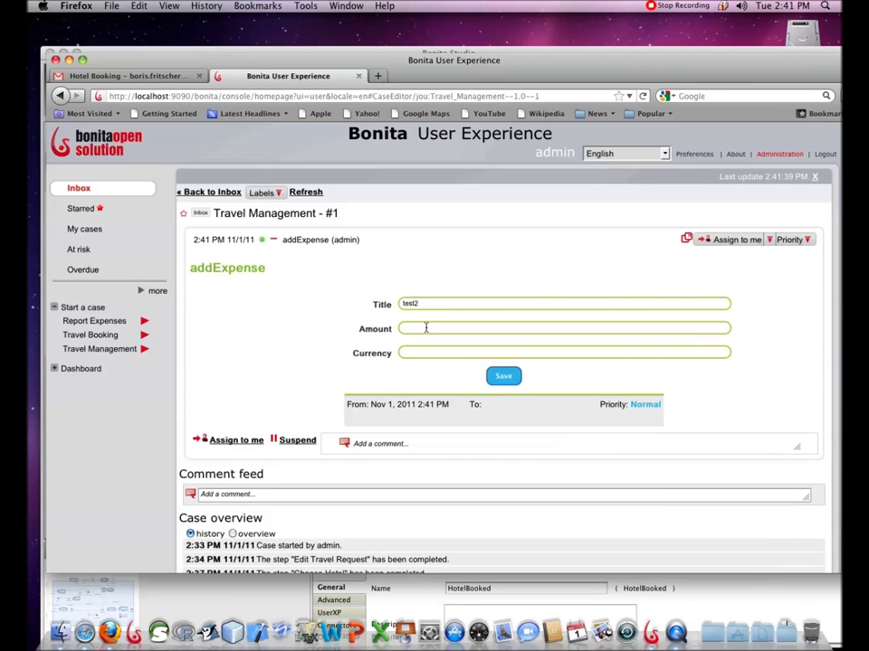
{"action": "left_click", "coordinate": [503, 374]}
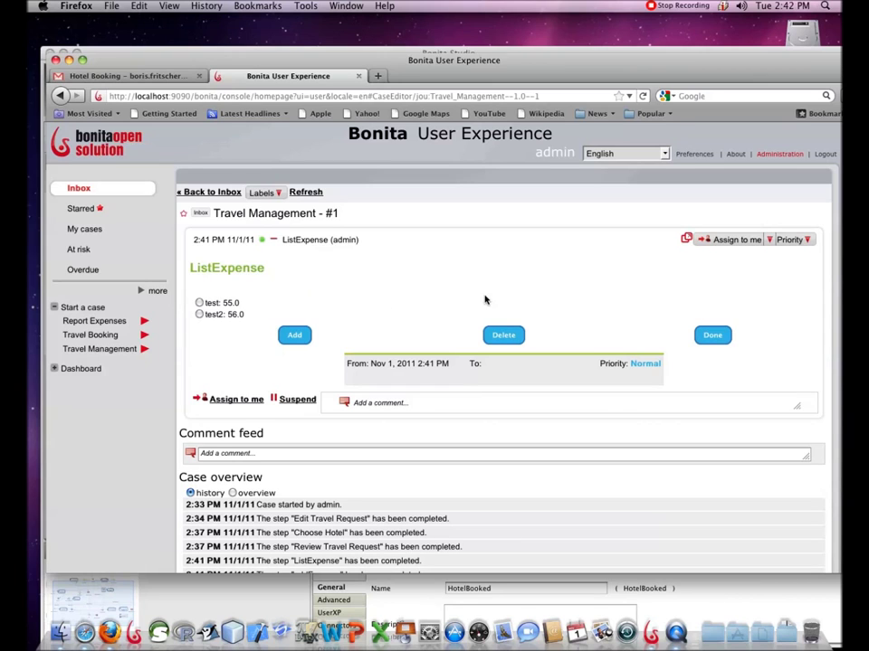
- Look over the listed expenses, finish the ListExpense task, and bring up the Review Expenses task
{"action": "scroll", "coordinate": [665, 299], "scroll_direction": "down", "scroll_amount": 1}
{"action": "scroll", "coordinate": [664, 299], "scroll_direction": "up", "scroll_amount": 1}
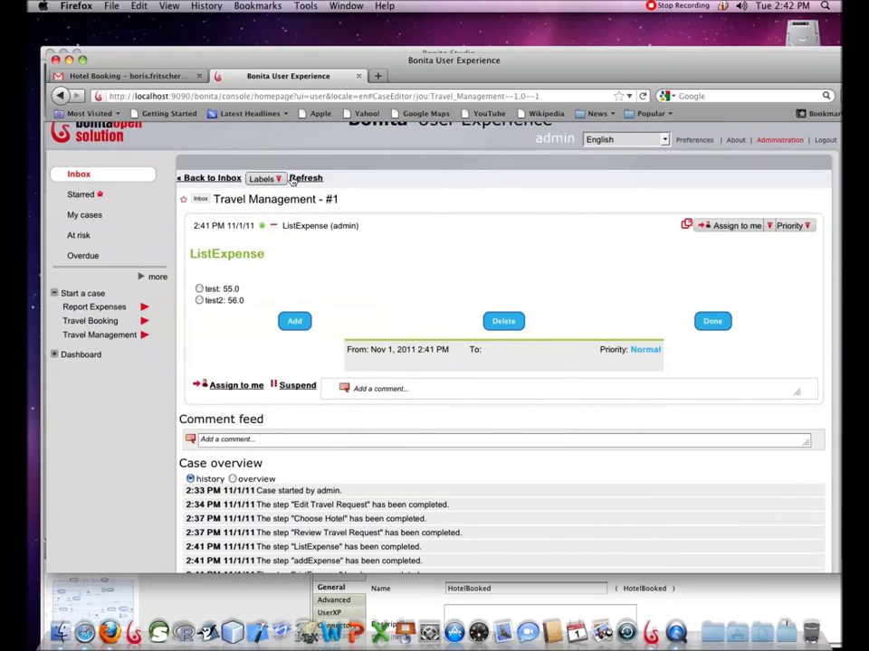
{"action": "left_click", "coordinate": [308, 189]}
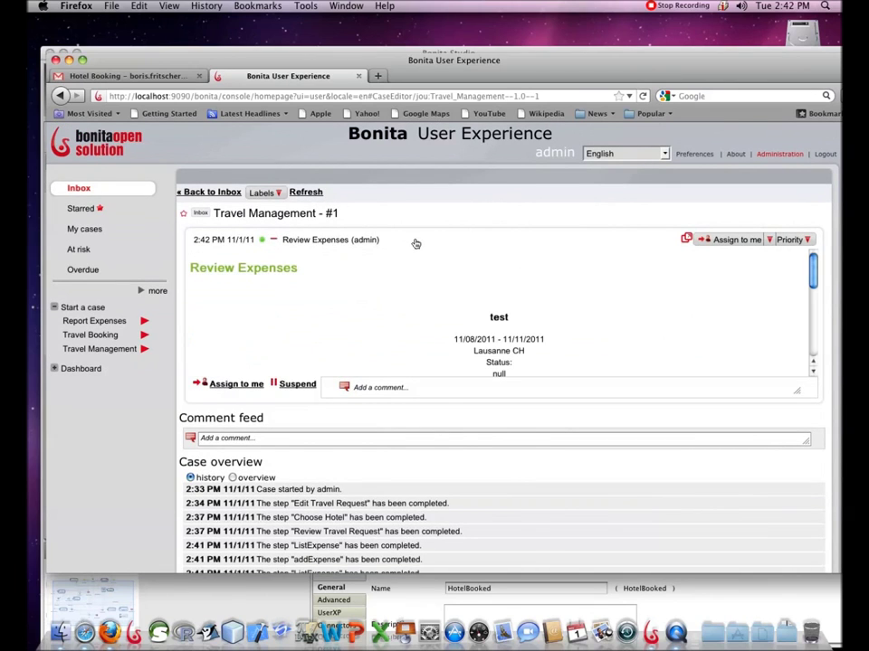
- Check the trip, hotel and expense details in the Review Expenses task and approve them
{"action": "scroll", "coordinate": [535, 335], "scroll_direction": "down", "scroll_amount": 2}
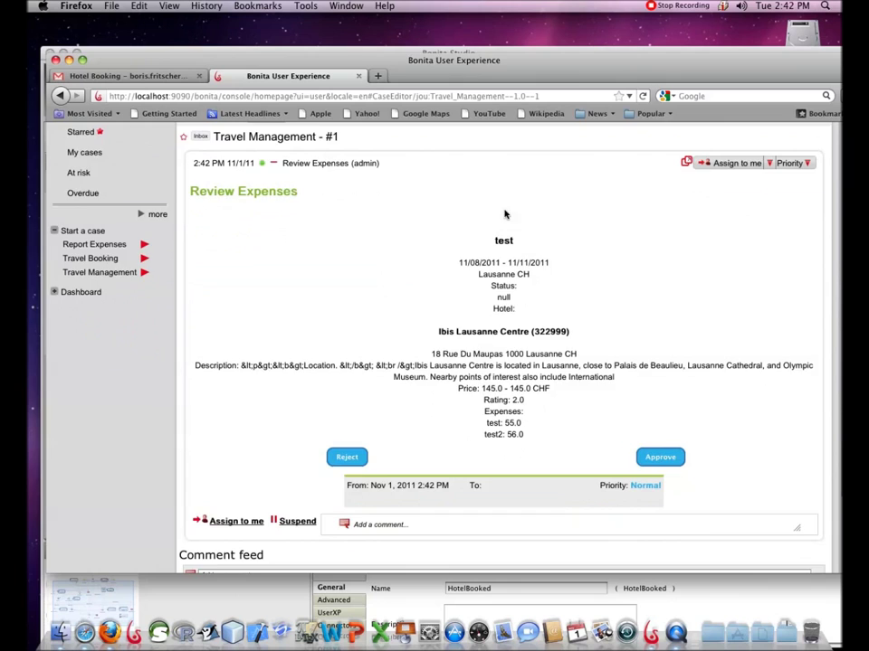
{"action": "scroll", "coordinate": [488, 221], "scroll_direction": "up", "scroll_amount": 2}
{"action": "scroll", "coordinate": [556, 300], "scroll_direction": "down", "scroll_amount": 1}
{"action": "scroll", "coordinate": [555, 300], "scroll_direction": "down", "scroll_amount": 1}
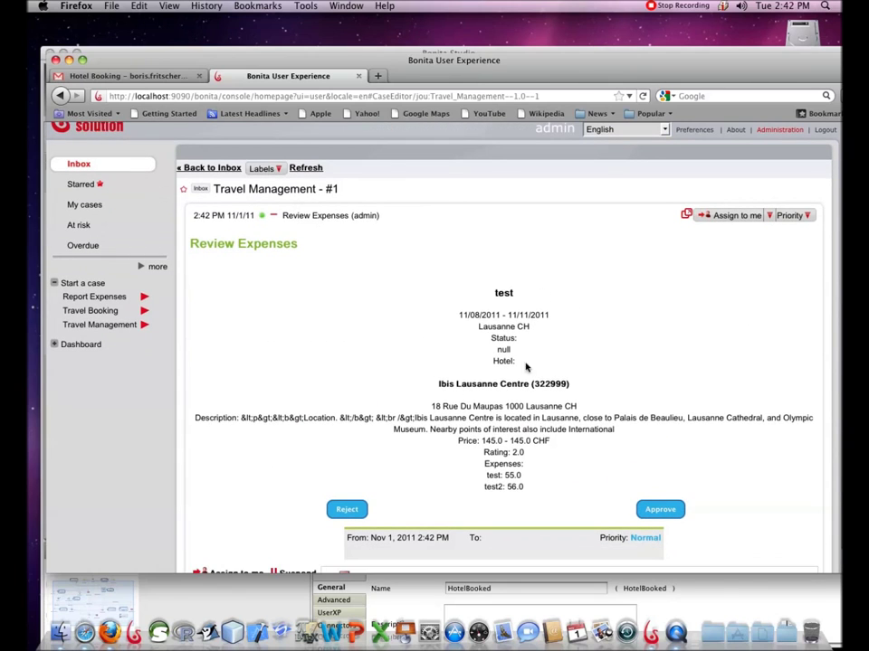
{"action": "scroll", "coordinate": [486, 390], "scroll_direction": "down", "scroll_amount": 2}
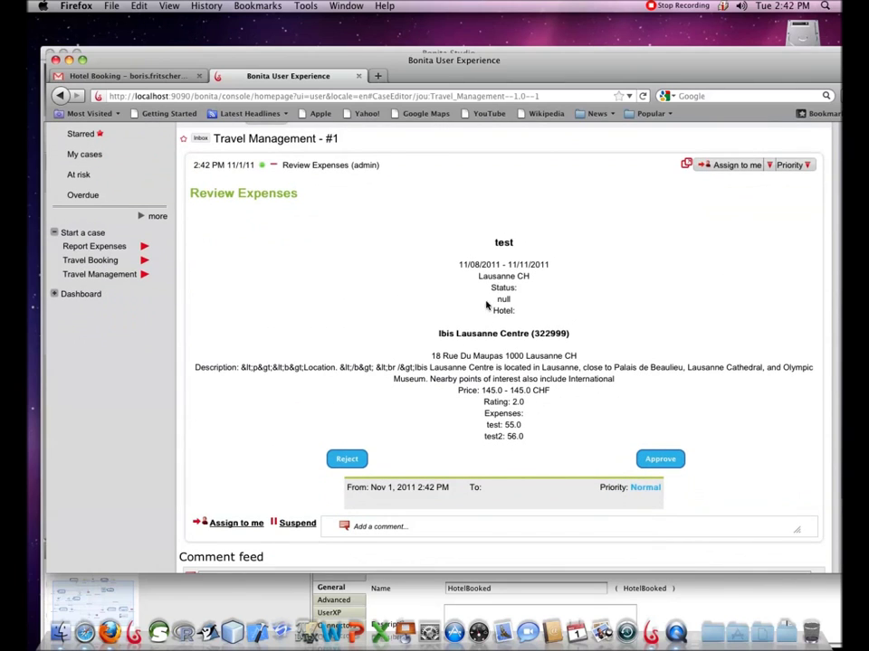
{"action": "left_click", "coordinate": [666, 460]}
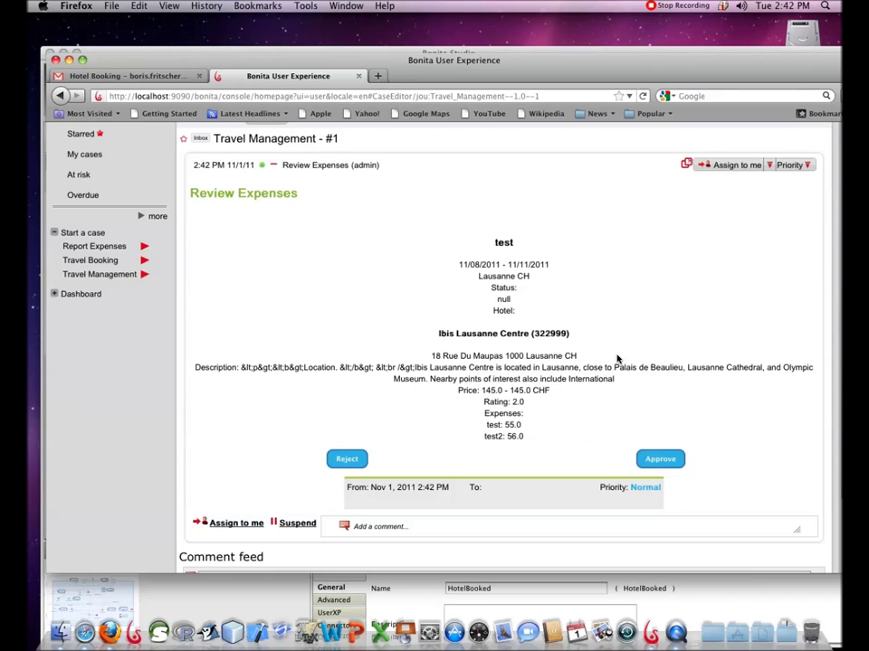